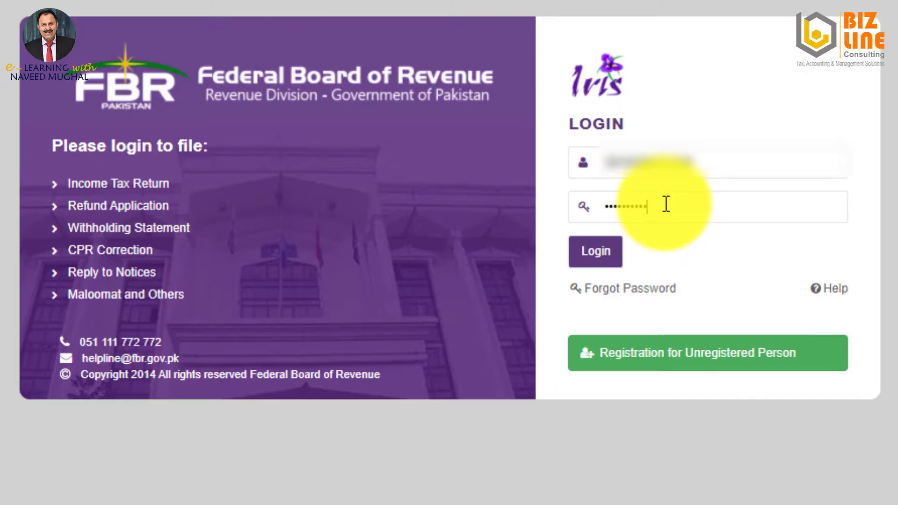
Log in to FBR IRIS to reach the workflow inbox.
{"action": "left_click", "coordinate": [594, 257]}
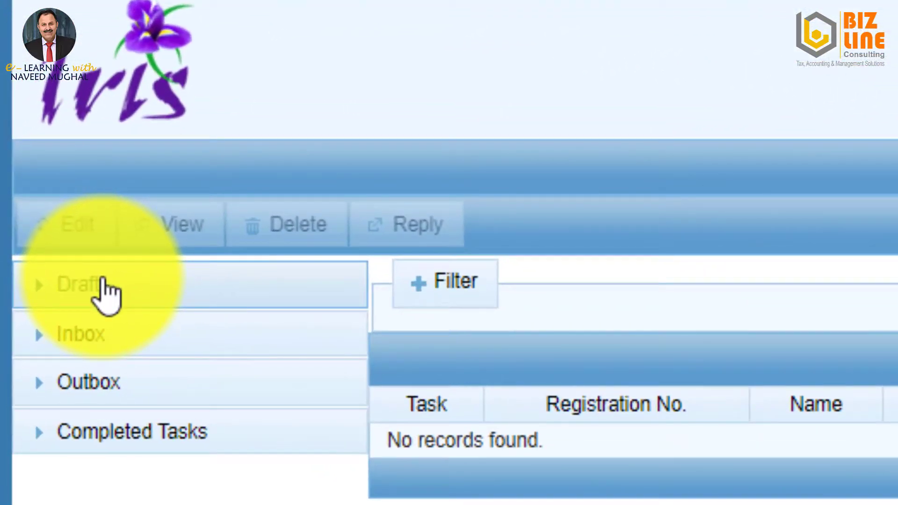
{"action": "left_click", "coordinate": [40, 213]}
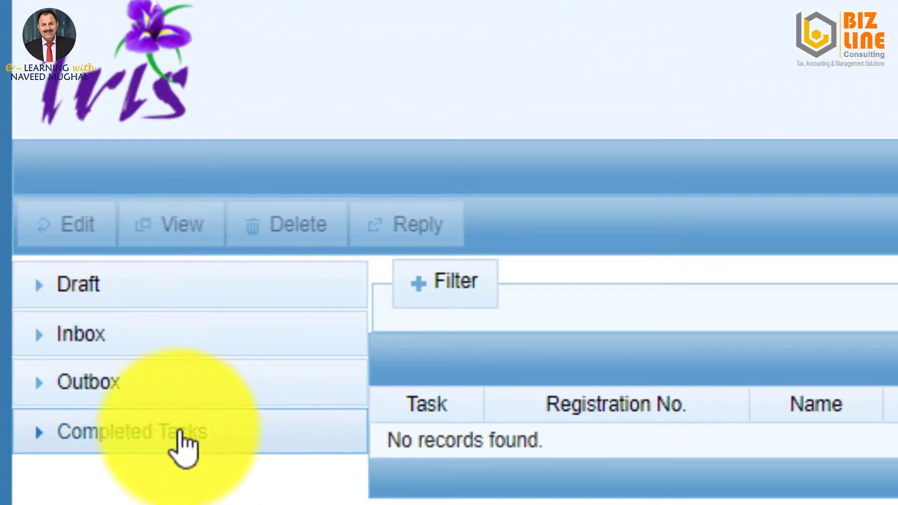
{"action": "left_click", "coordinate": [172, 432]}
{"action": "left_click", "coordinate": [174, 439]}
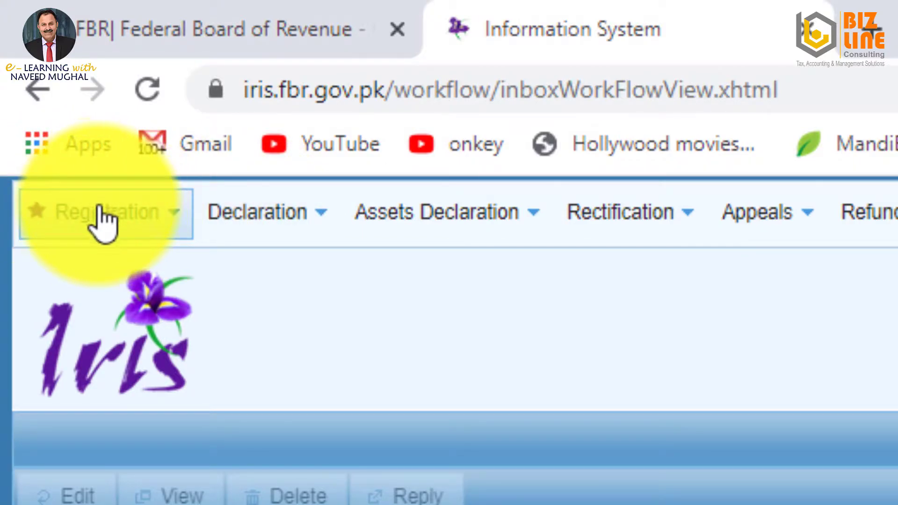
Start a Form 181 registration modification for the 01-Jul-2019 to 30-Jun-2020 period.
{"action": "left_click", "coordinate": [103, 215]}
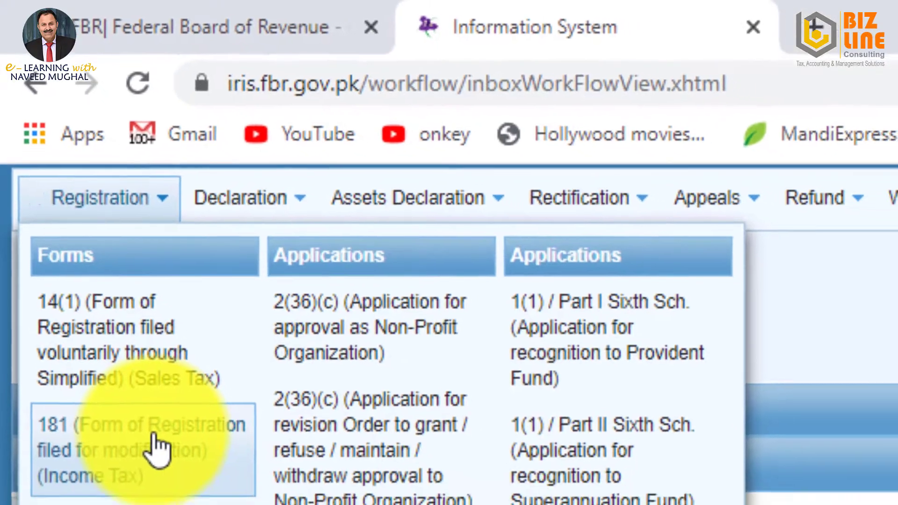
{"action": "left_click", "coordinate": [166, 476]}
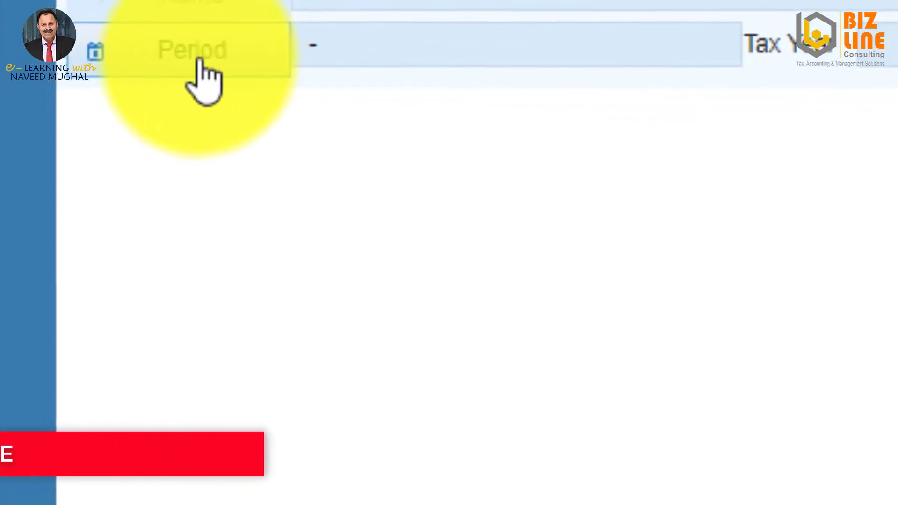
{"action": "left_click", "coordinate": [203, 70]}
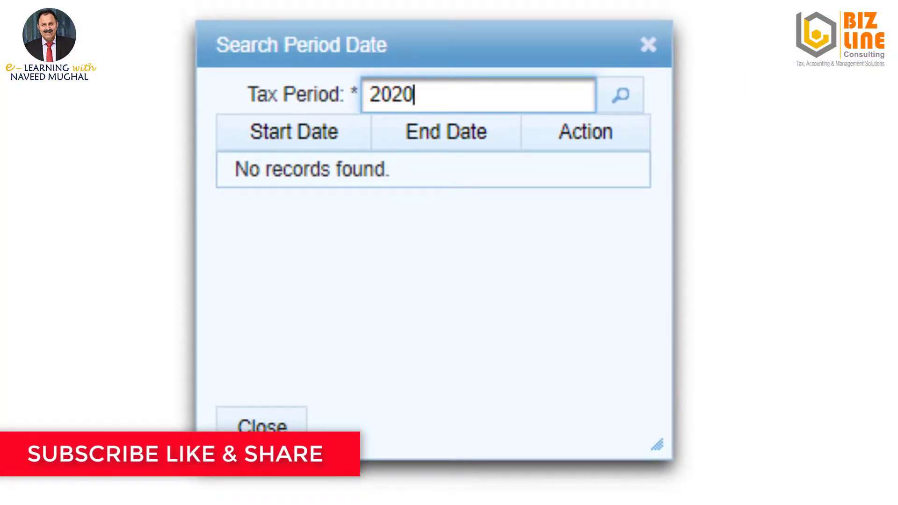
{"action": "left_click", "coordinate": [623, 94]}
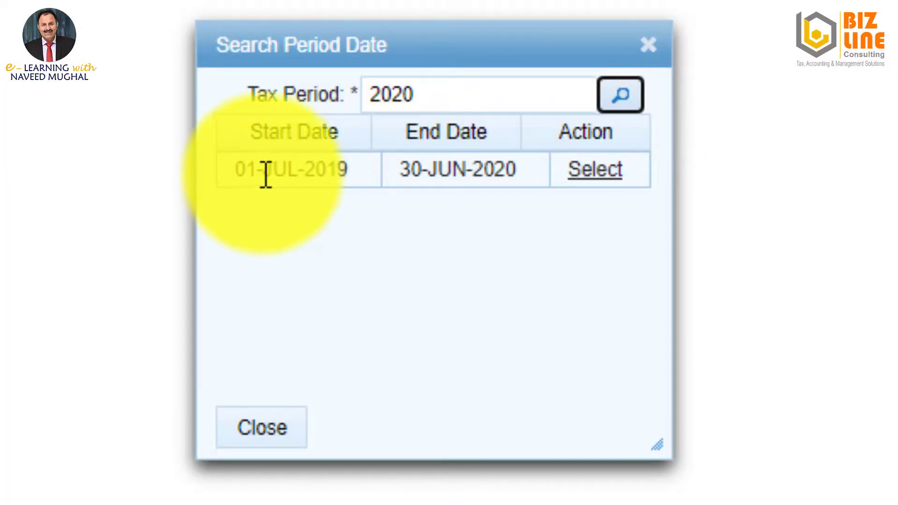
{"action": "left_click", "coordinate": [610, 174]}
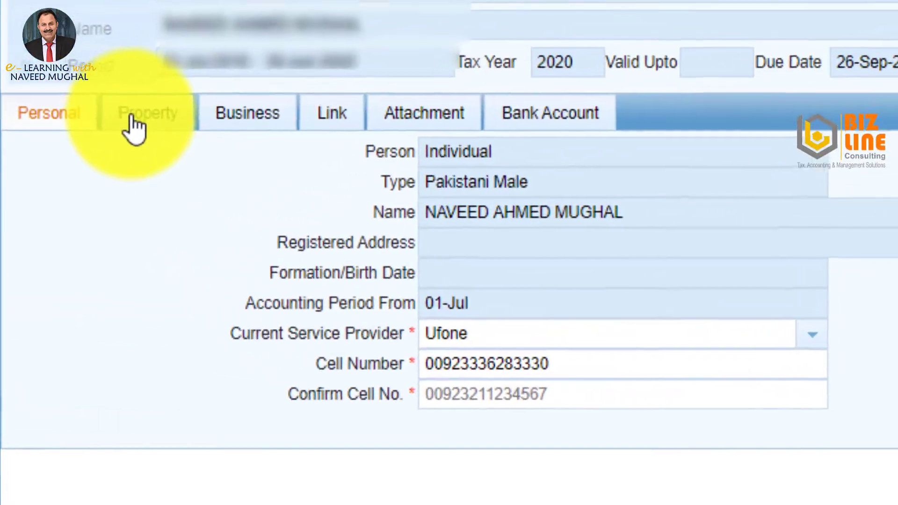
In the form's Property section, add a new property address entry.
{"action": "left_click", "coordinate": [98, 150]}
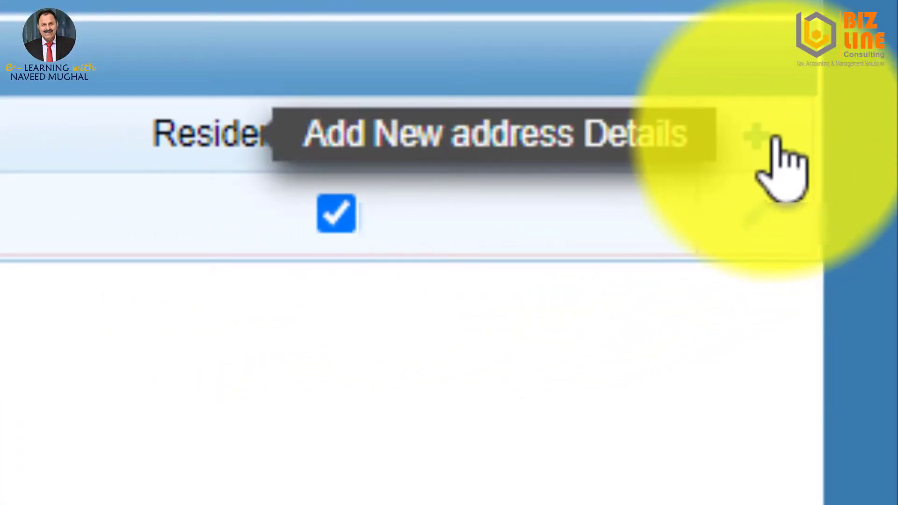
{"action": "left_click", "coordinate": [758, 133]}
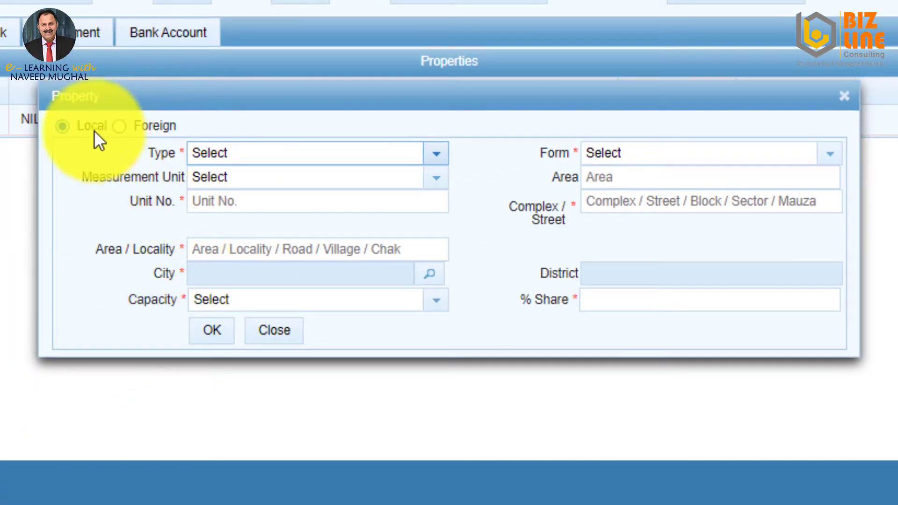
Make the new property Local, with Type Residential Property and Form House.
{"action": "left_click", "coordinate": [119, 126]}
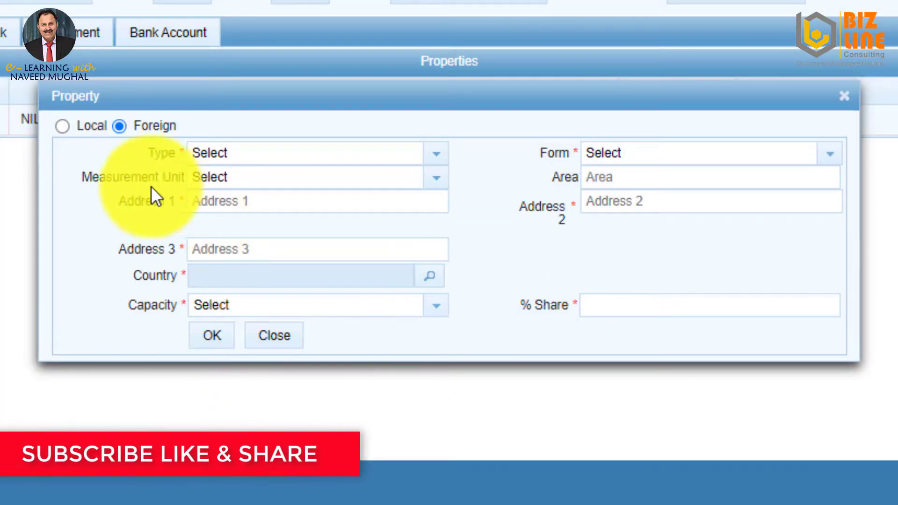
{"action": "left_click", "coordinate": [63, 127]}
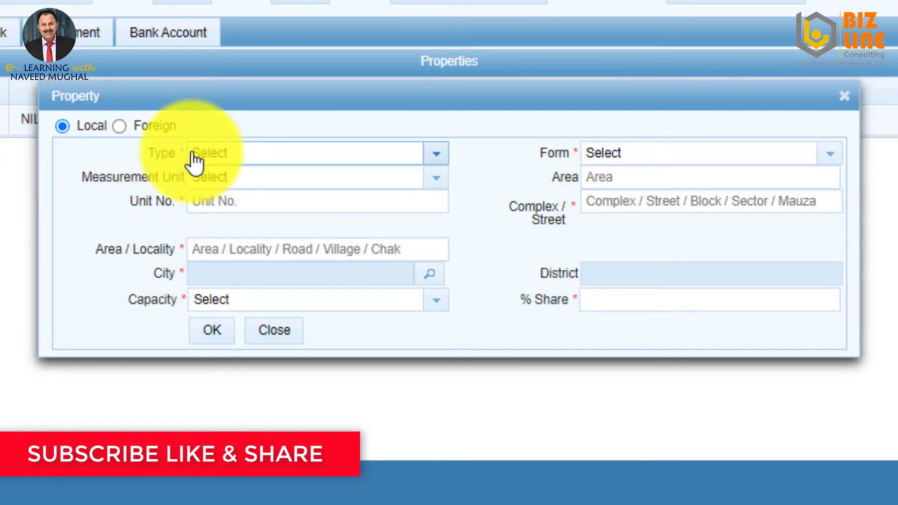
{"action": "left_click", "coordinate": [435, 154]}
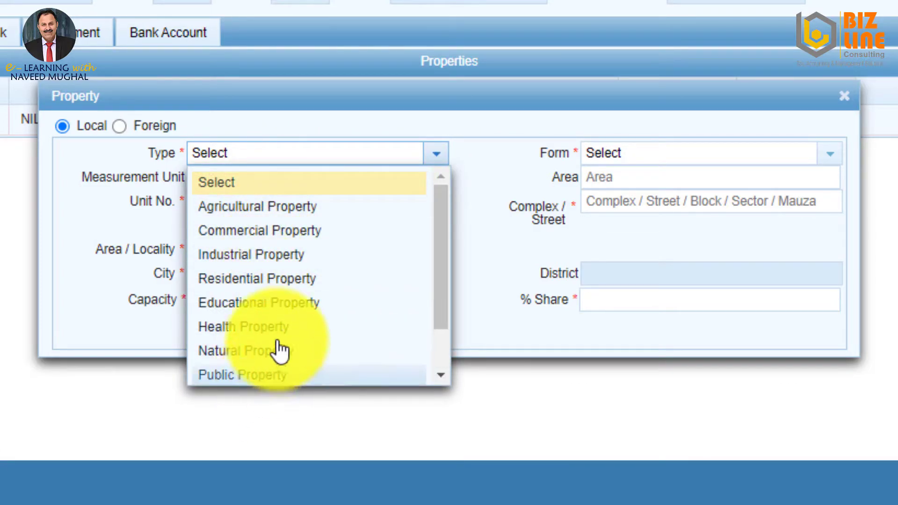
{"action": "left_click", "coordinate": [265, 279]}
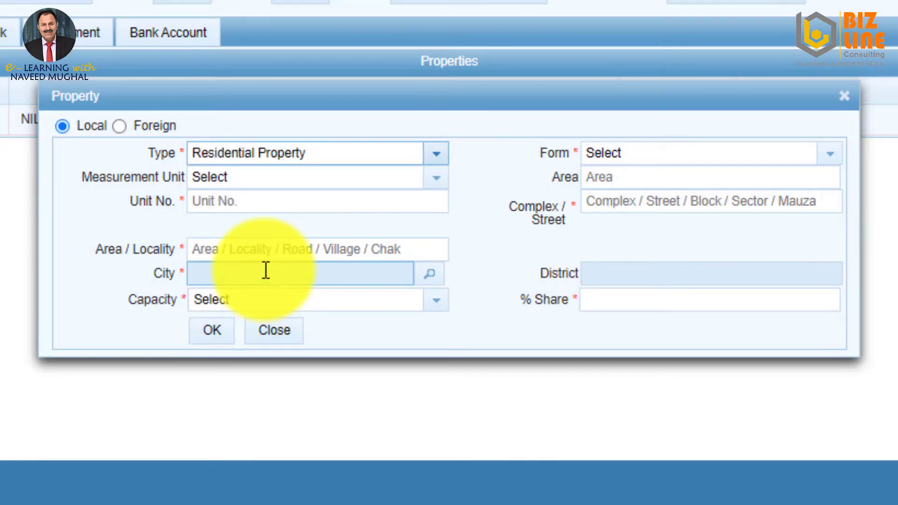
{"action": "left_click", "coordinate": [622, 159]}
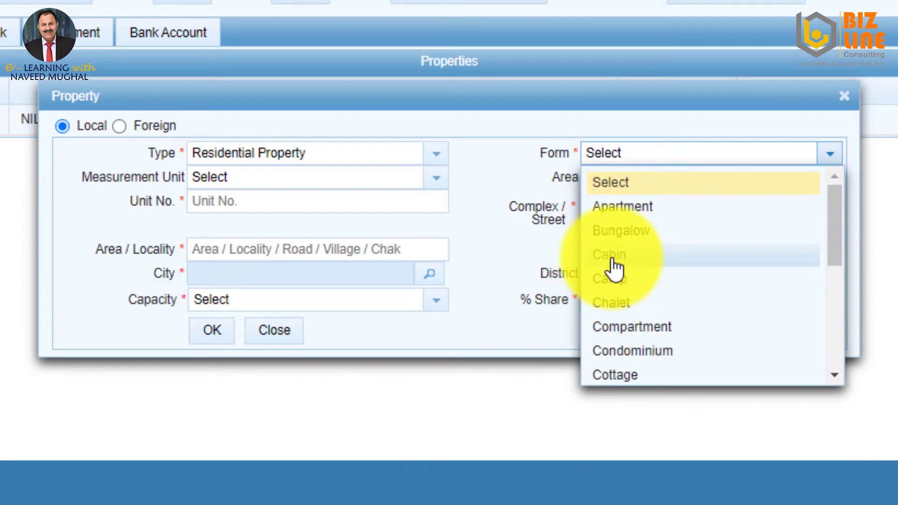
{"action": "scroll", "coordinate": [614, 267], "scroll_direction": "down", "scroll_amount": 5}
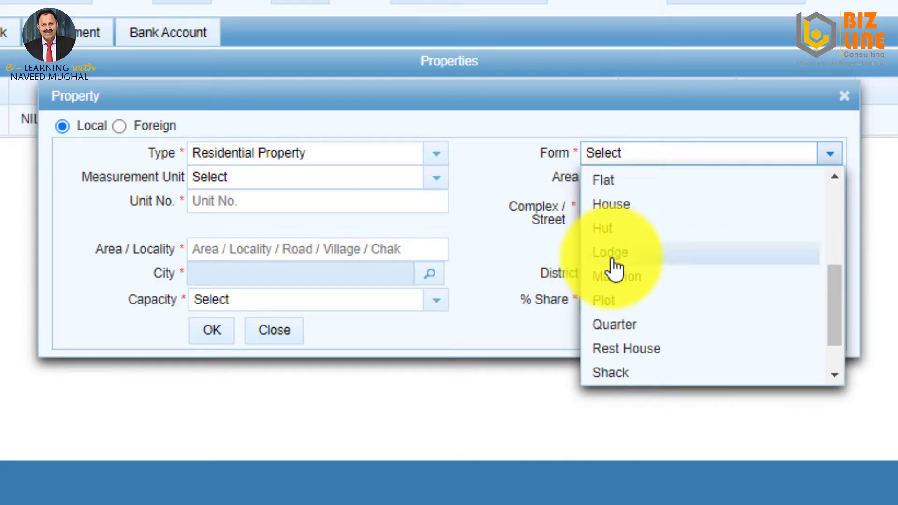
{"action": "left_click", "coordinate": [622, 218]}
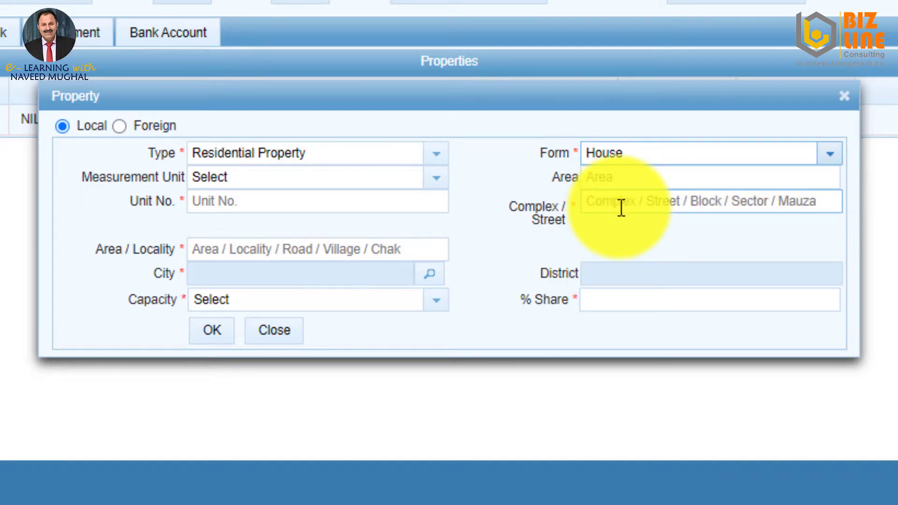
Set the property's measurement unit to Other.
{"action": "left_click", "coordinate": [437, 182]}
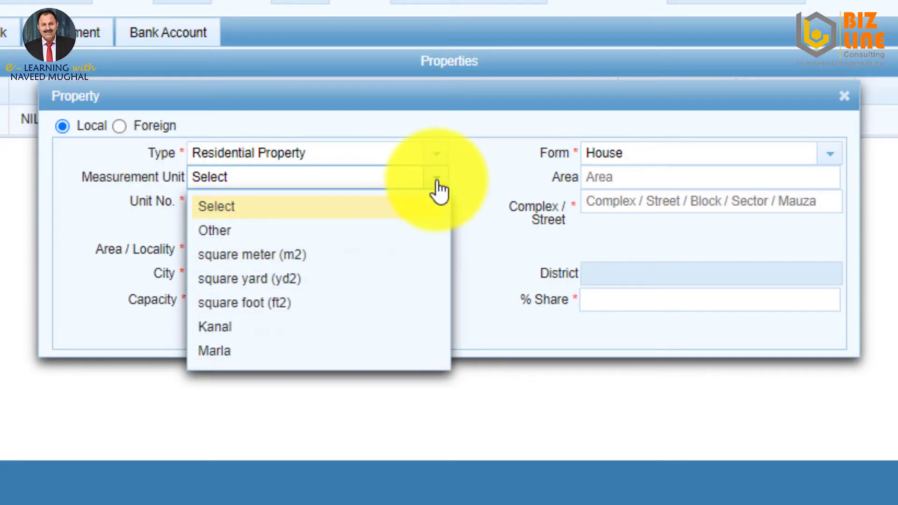
{"action": "left_click", "coordinate": [211, 229]}
{"action": "left_click", "coordinate": [614, 176]}
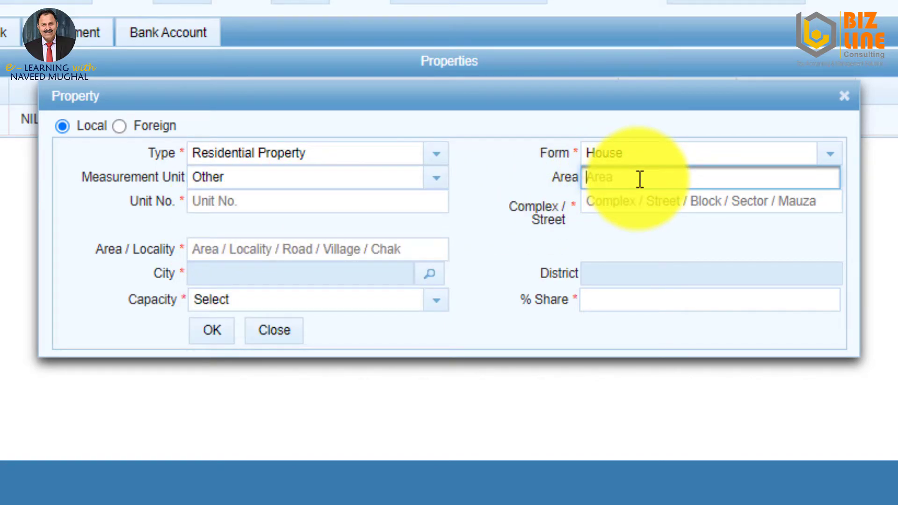
{"action": "left_click", "coordinate": [202, 202]}
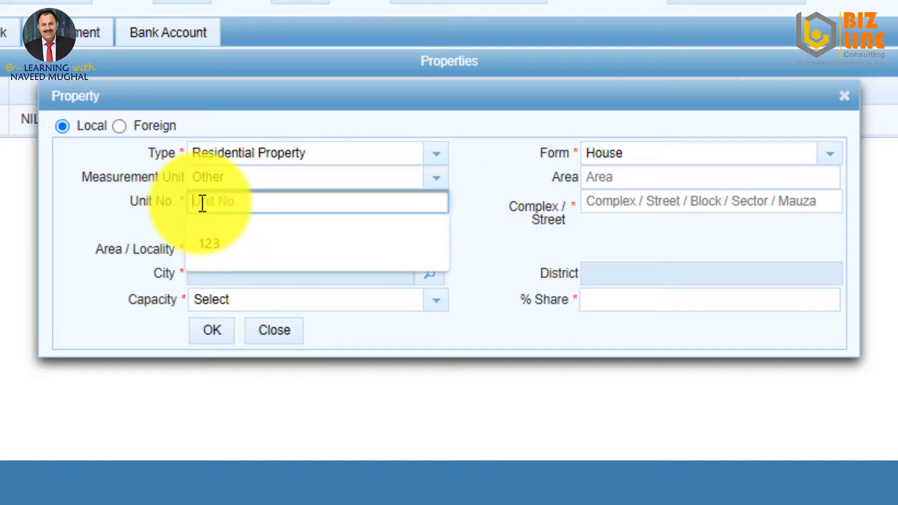
{"action": "type", "text": "123"}
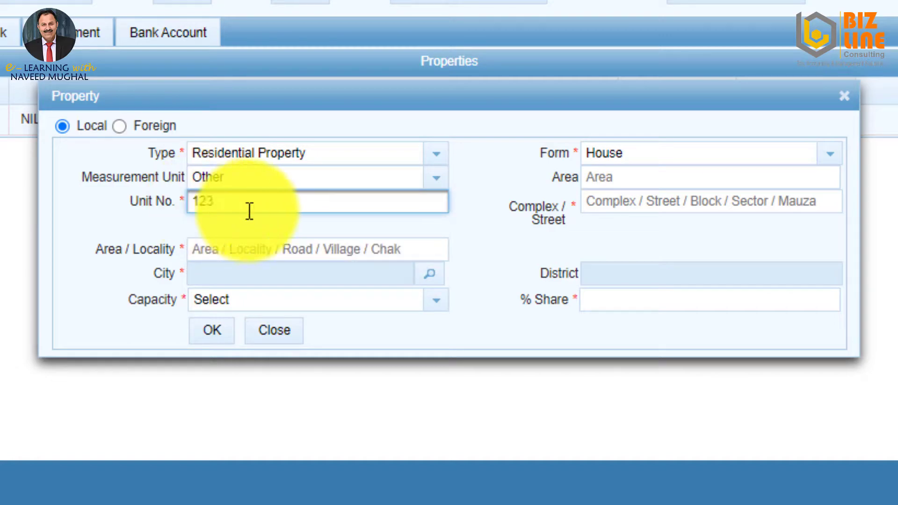
{"action": "left_click", "coordinate": [606, 203]}
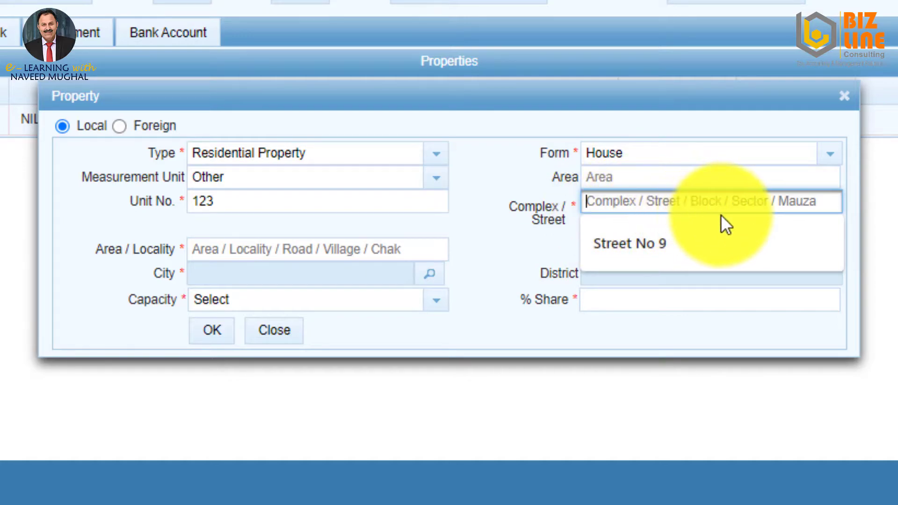
{"action": "left_click", "coordinate": [640, 244]}
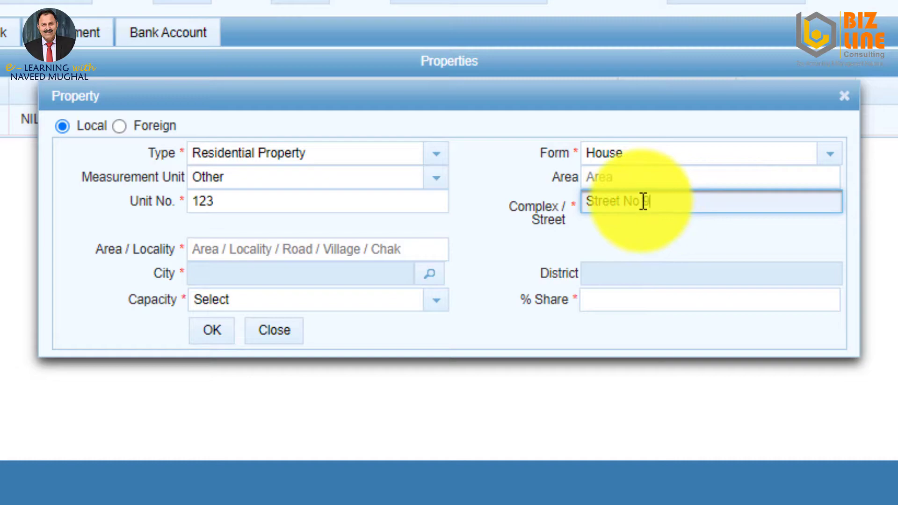
{"action": "left_click", "coordinate": [197, 246]}
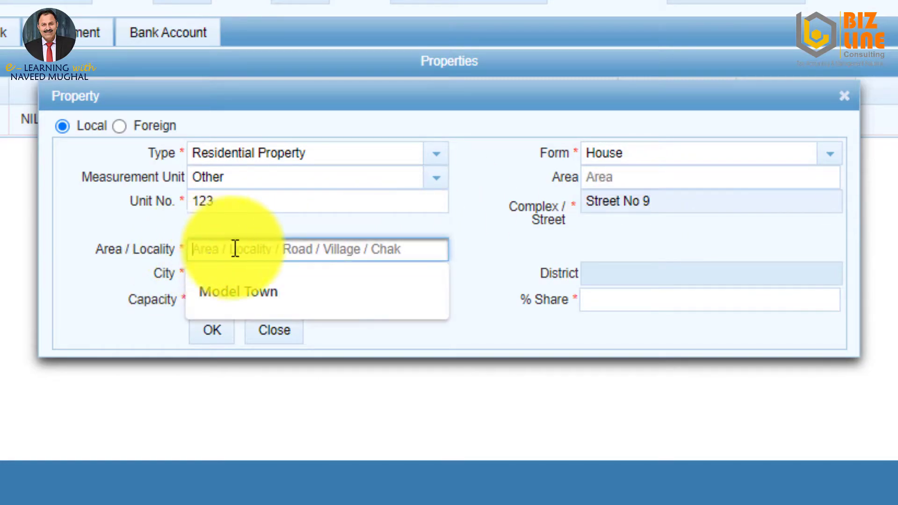
{"action": "left_click", "coordinate": [248, 295]}
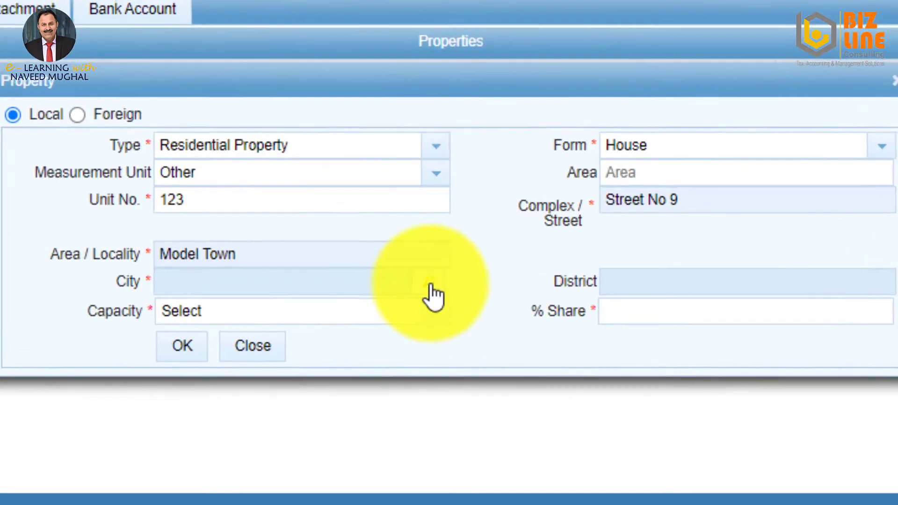
Set the property's city to Gujranwala.
{"action": "left_click", "coordinate": [432, 280]}
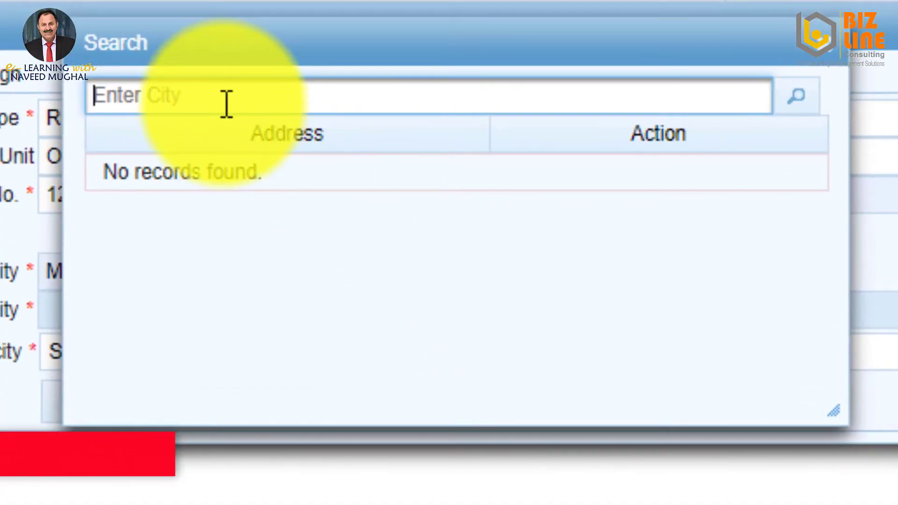
{"action": "type", "text": "gi"}
{"action": "key", "text": "BackSpace"}
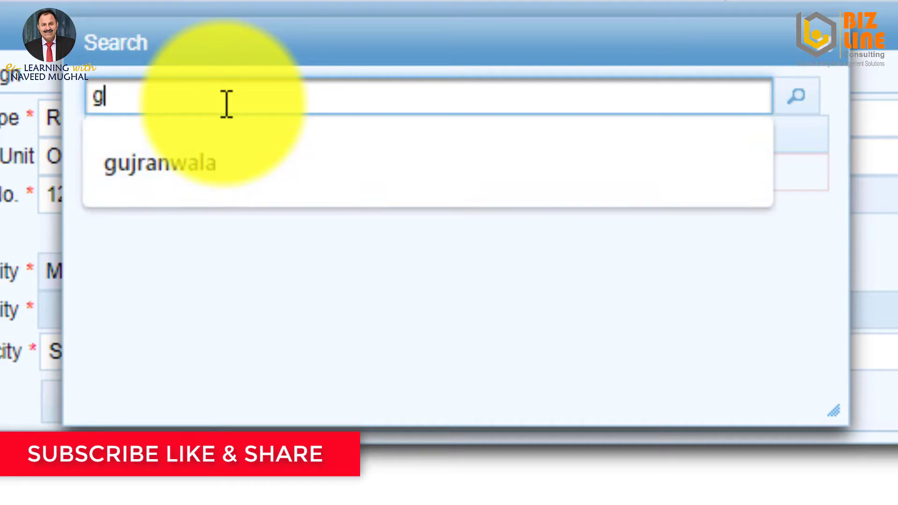
{"action": "left_click", "coordinate": [226, 161]}
{"action": "left_click", "coordinate": [797, 96]}
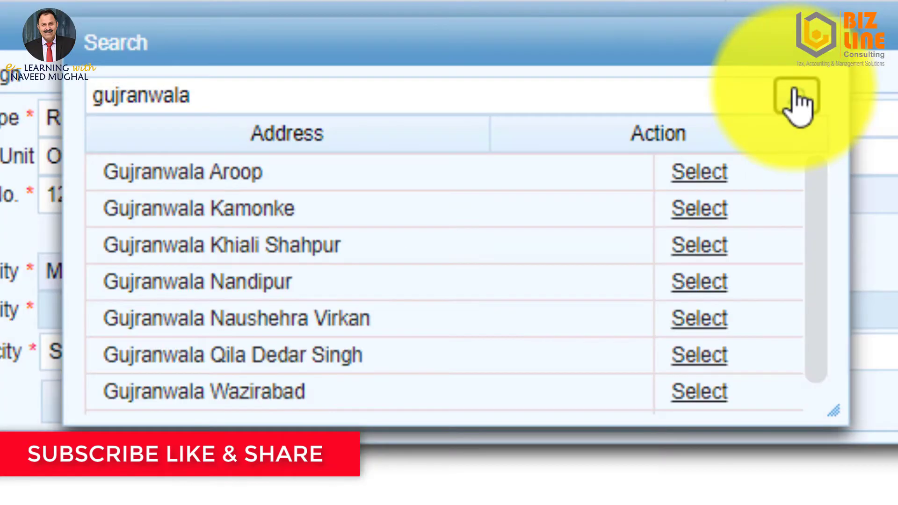
{"action": "scroll", "coordinate": [465, 301], "scroll_direction": "down", "scroll_amount": 1}
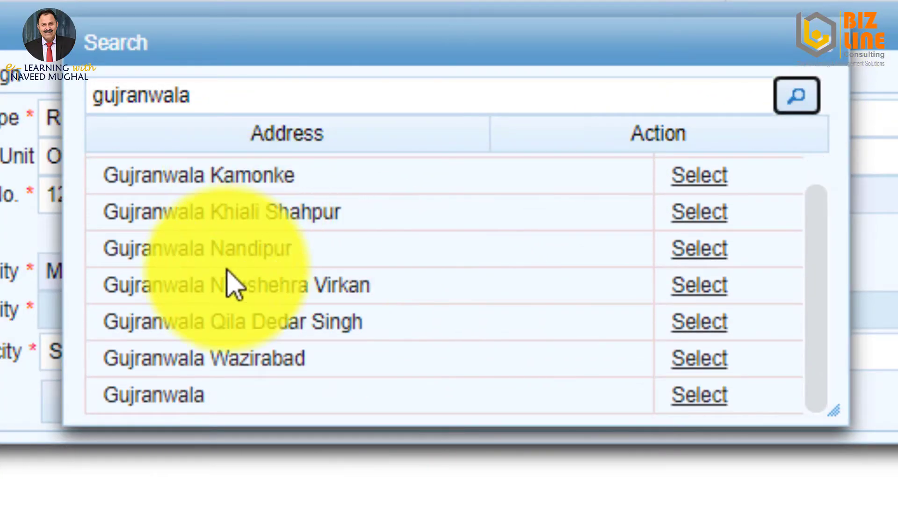
{"action": "left_click", "coordinate": [701, 406]}
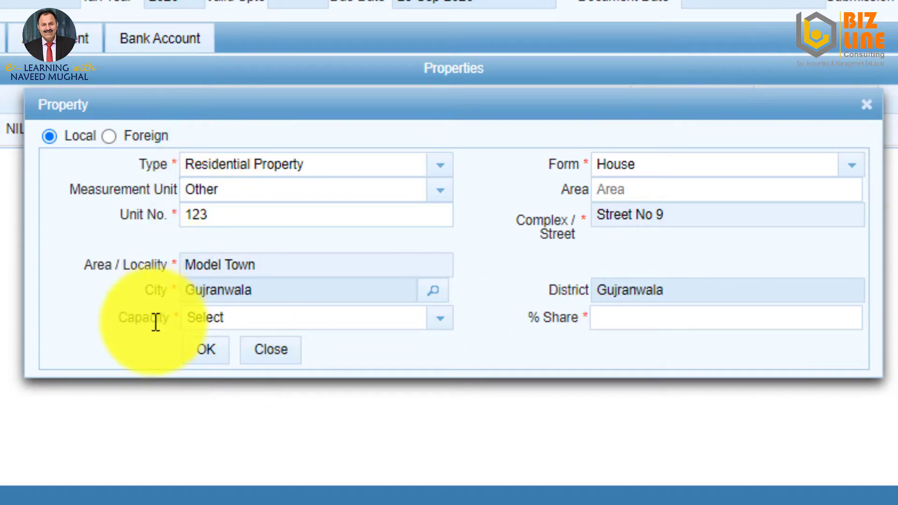
Set capacity to Owner with a 100% share and add the house to the property list.
{"action": "left_click", "coordinate": [438, 322]}
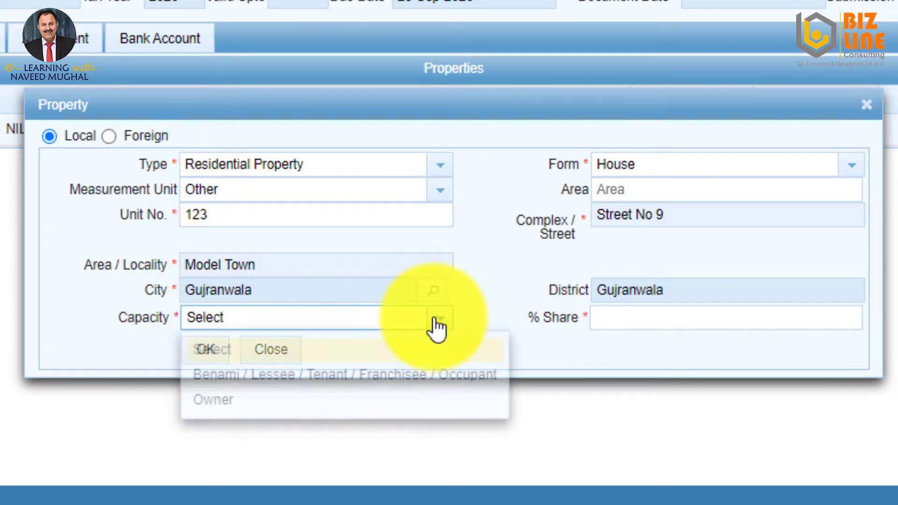
{"action": "left_click", "coordinate": [221, 399]}
{"action": "left_click", "coordinate": [647, 317]}
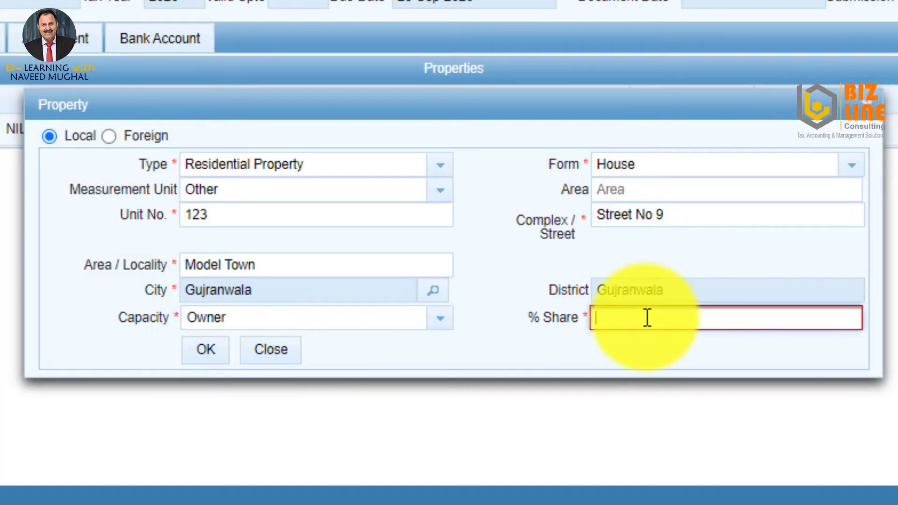
{"action": "type", "text": "5"}
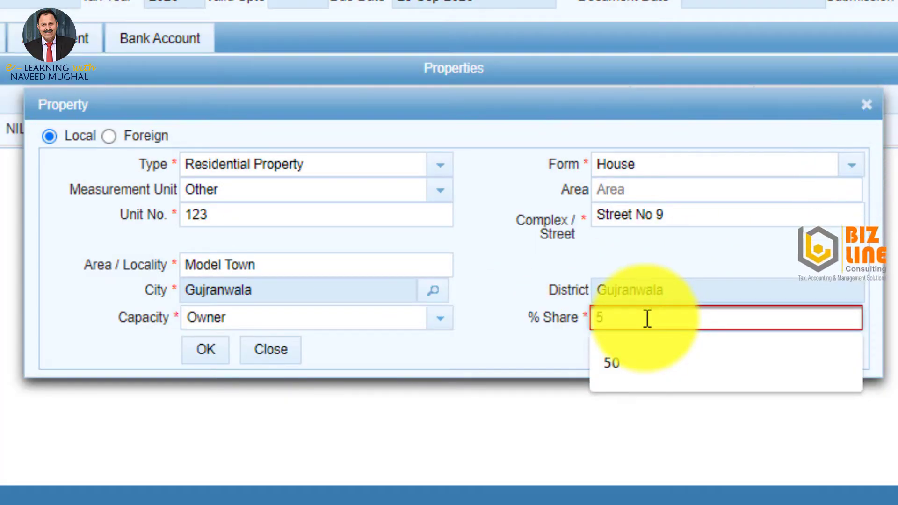
{"action": "key", "text": "BackSpace"}
{"action": "type", "text": "100"}
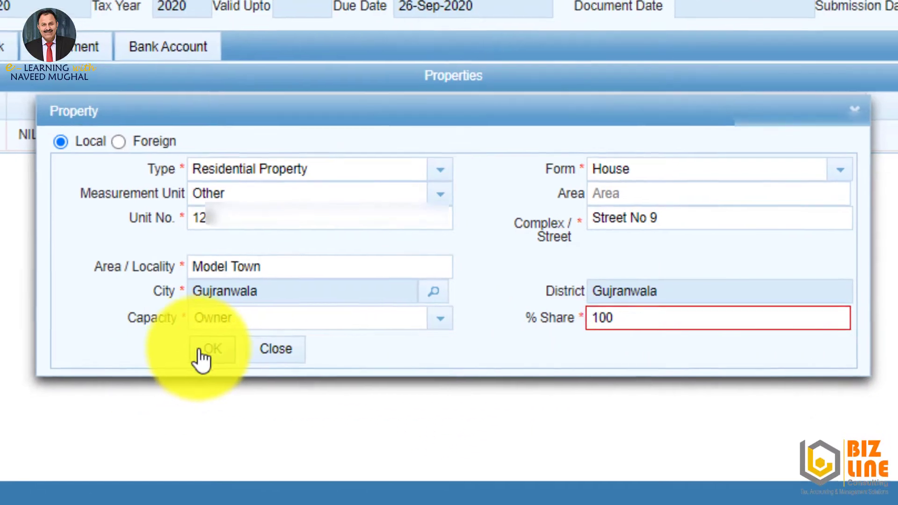
{"action": "left_click", "coordinate": [201, 350]}
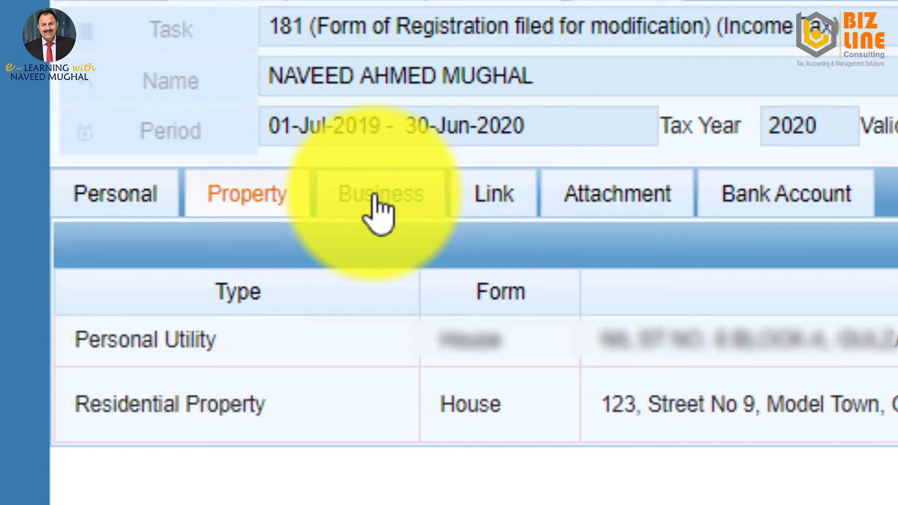
Switch to the Link section of the Form 181 registration.
{"action": "left_click", "coordinate": [494, 194]}
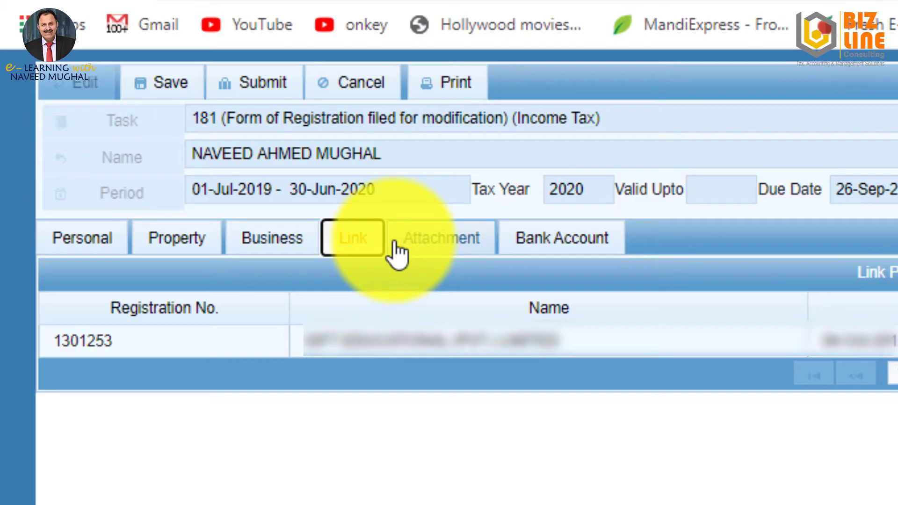
Add a bank account entry with Type Account and Form Profit / Loss Sharing Account, then look up its institution.
{"action": "left_click", "coordinate": [552, 244]}
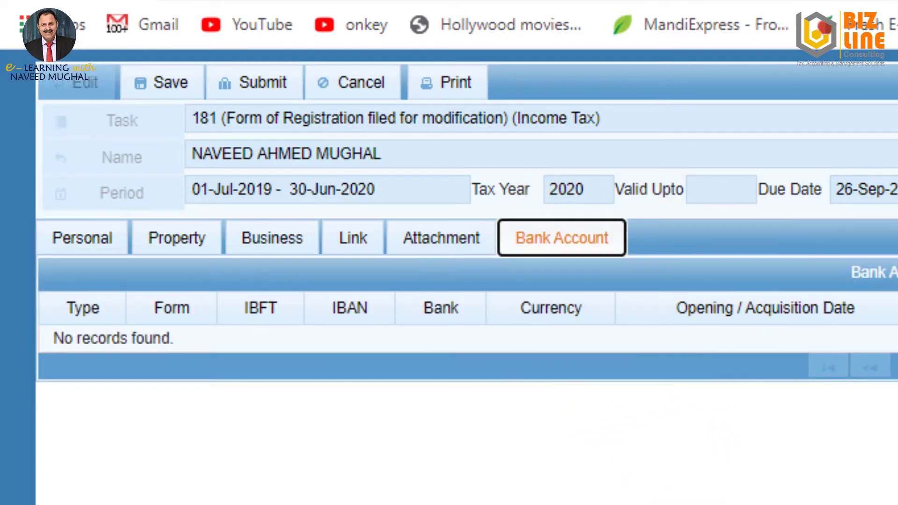
{"action": "left_click", "coordinate": [895, 272]}
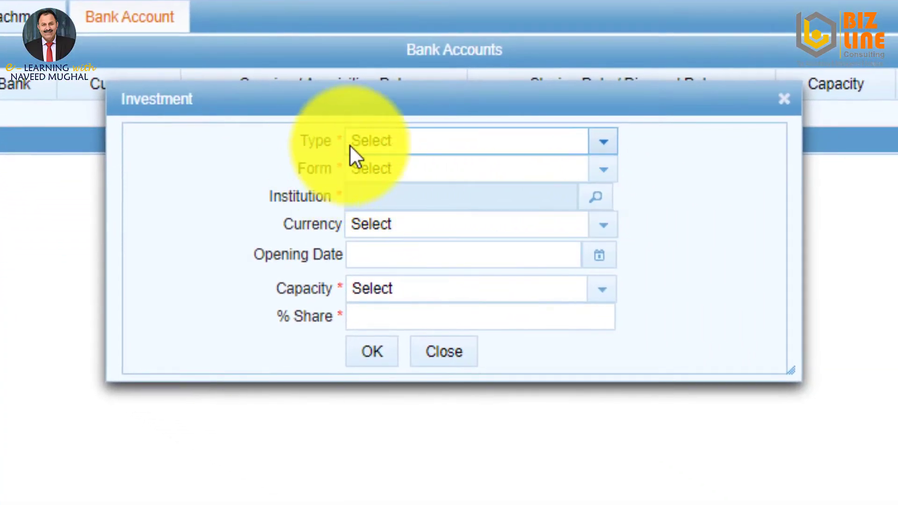
{"action": "left_click", "coordinate": [603, 141]}
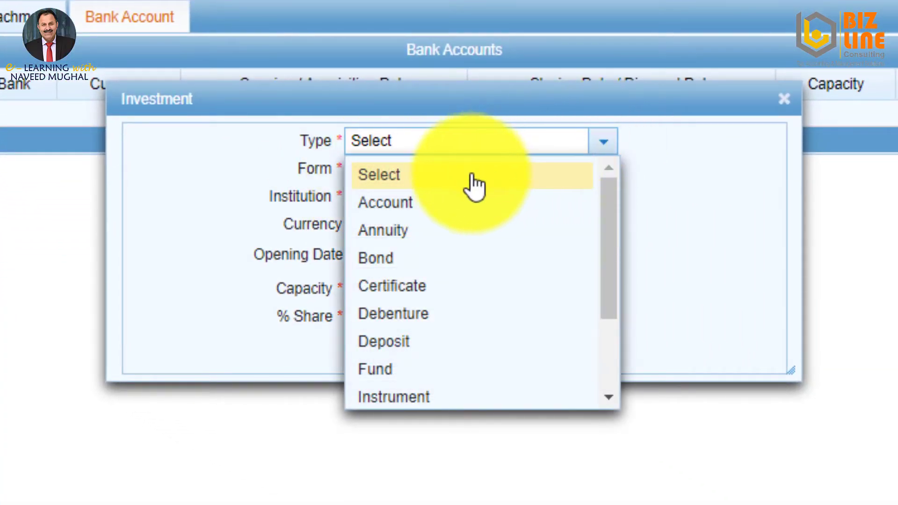
{"action": "left_click", "coordinate": [401, 204]}
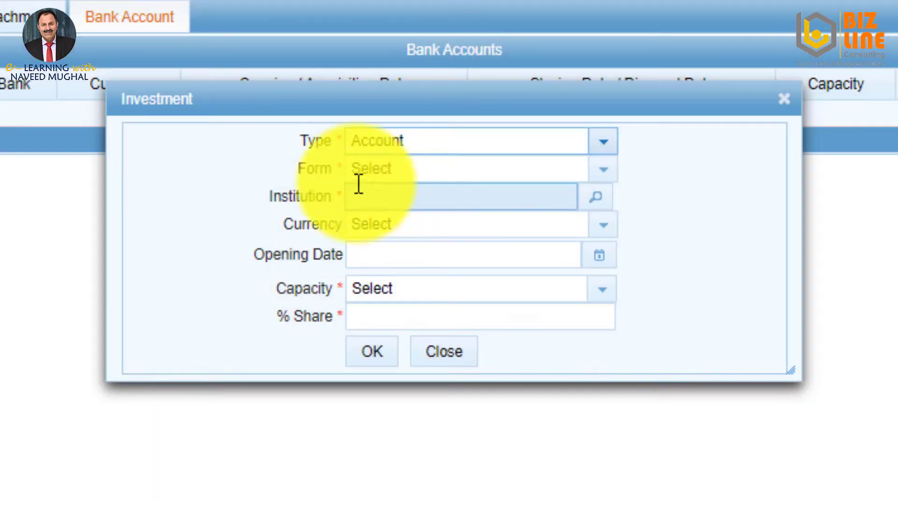
{"action": "left_click", "coordinate": [604, 170]}
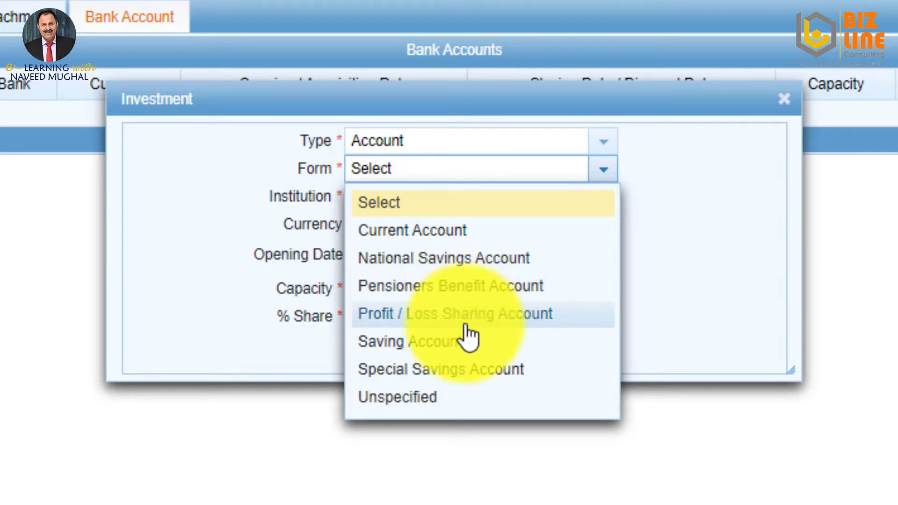
{"action": "left_click", "coordinate": [420, 318]}
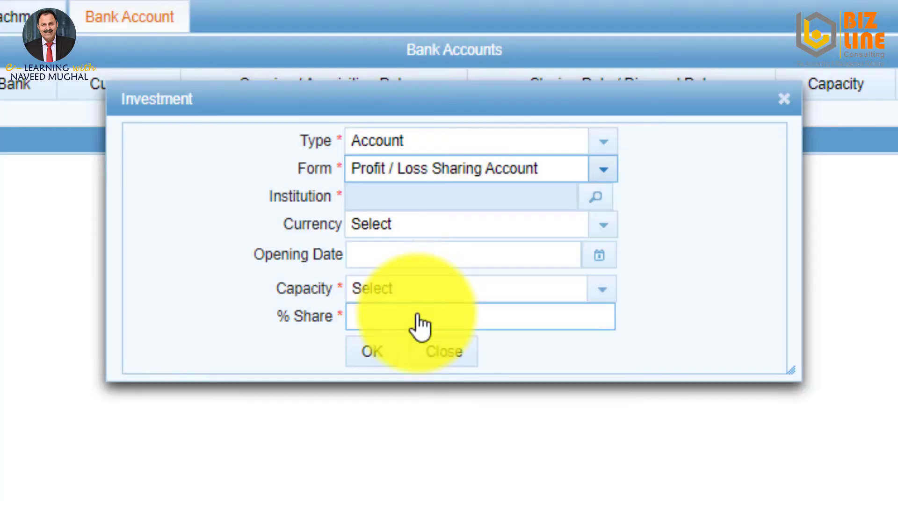
{"action": "left_click", "coordinate": [595, 198]}
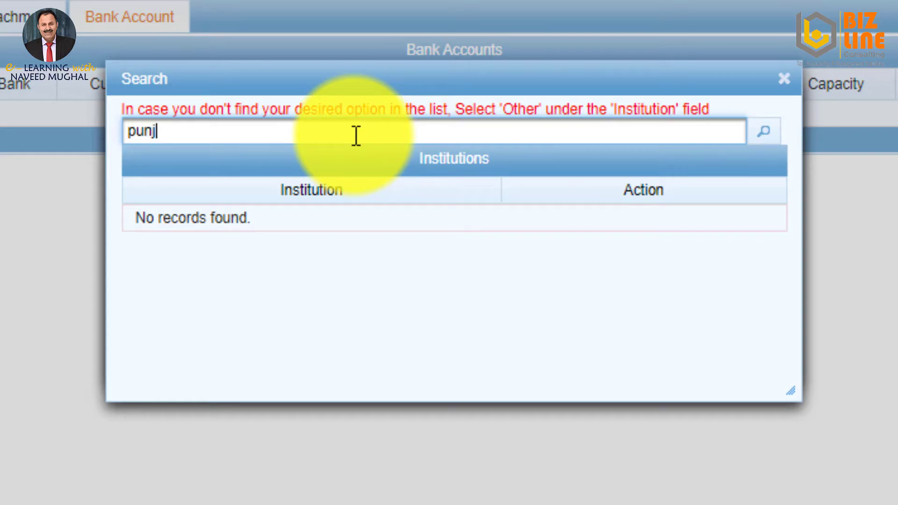
Search institutions for 'mcb' and select the MCB Bank Limited Adda Kameer Sharif branch.
{"action": "key", "text": "BackSpace"}
{"action": "key", "text": "BackSpace"}
{"action": "key", "text": "BackSpace"}
{"action": "key", "text": "BackSpace"}
{"action": "type", "text": "mcb"}
{"action": "key", "text": "Return"}
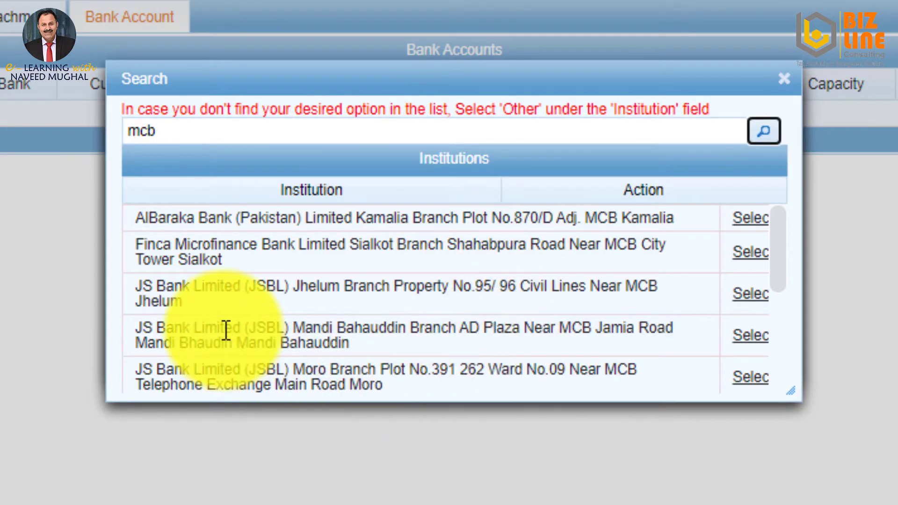
{"action": "scroll", "coordinate": [211, 328], "scroll_direction": "down", "scroll_amount": 10}
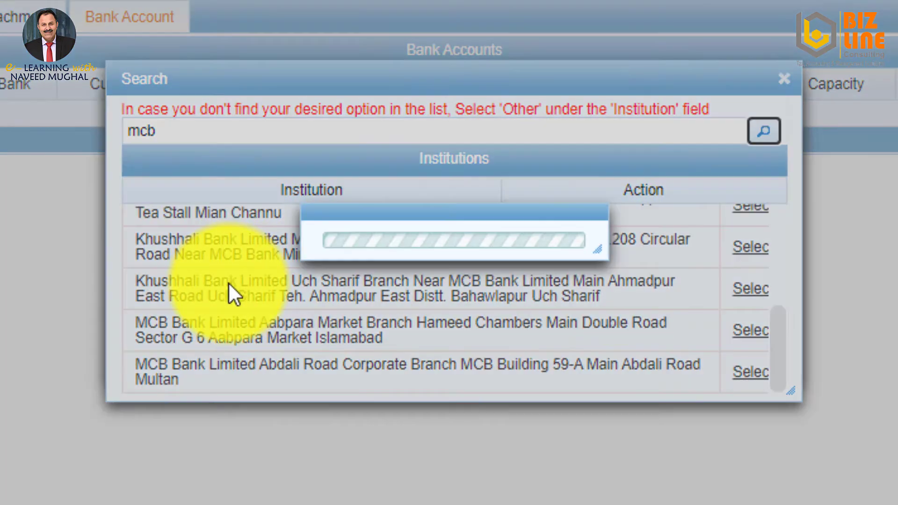
{"action": "scroll", "coordinate": [252, 286], "scroll_direction": "down", "scroll_amount": 8}
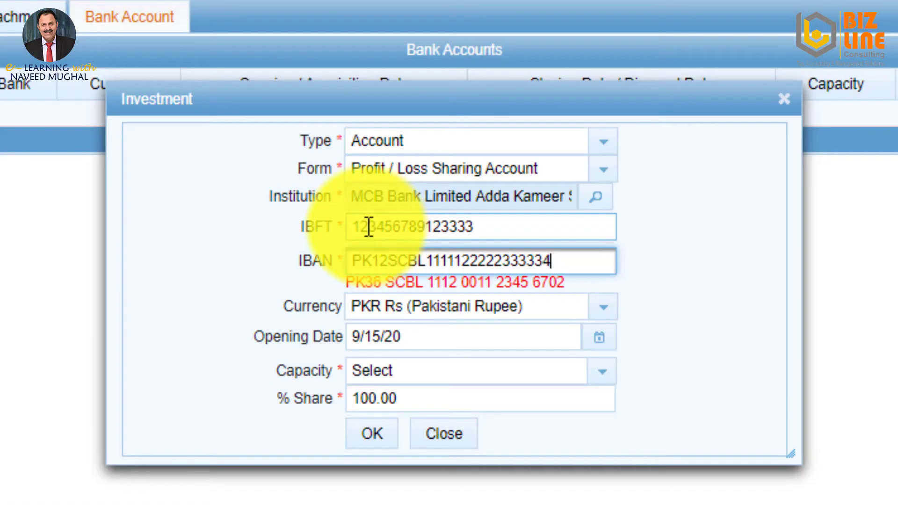
{"action": "left_click", "coordinate": [393, 227]}
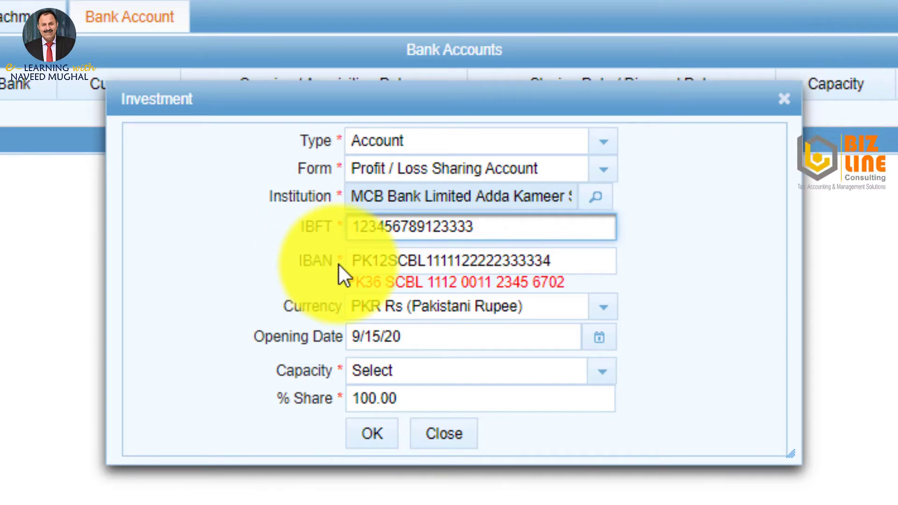
Keep the IBAN and PKR currency, set capacity to Owner, and add the account to the list.
{"action": "double_click", "coordinate": [523, 263]}
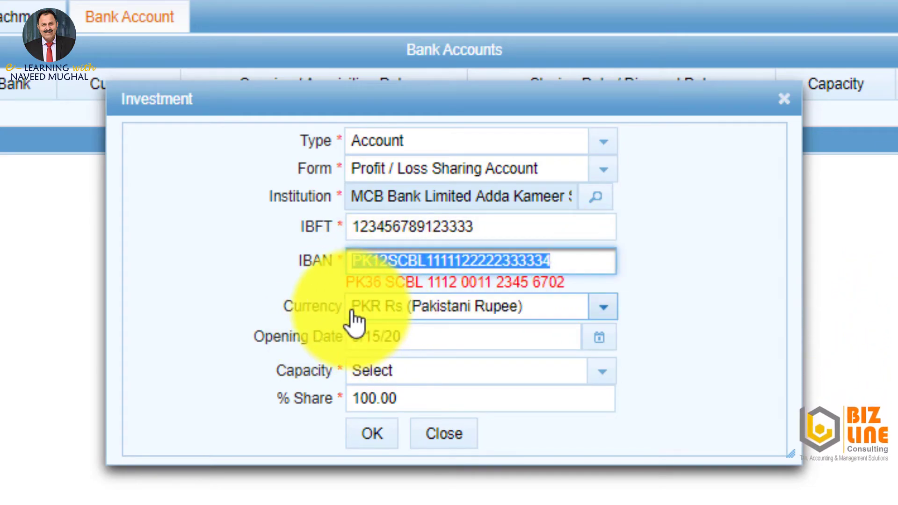
{"action": "left_click", "coordinate": [603, 307]}
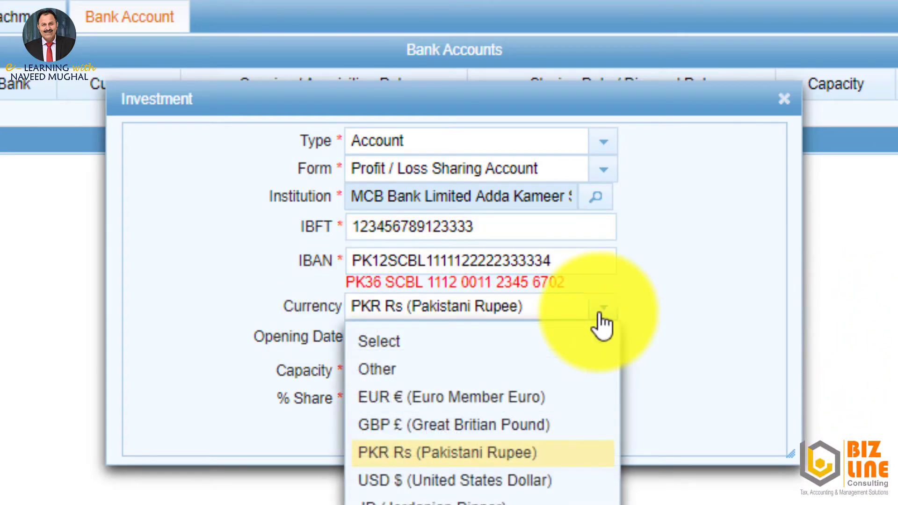
{"action": "left_click", "coordinate": [603, 307]}
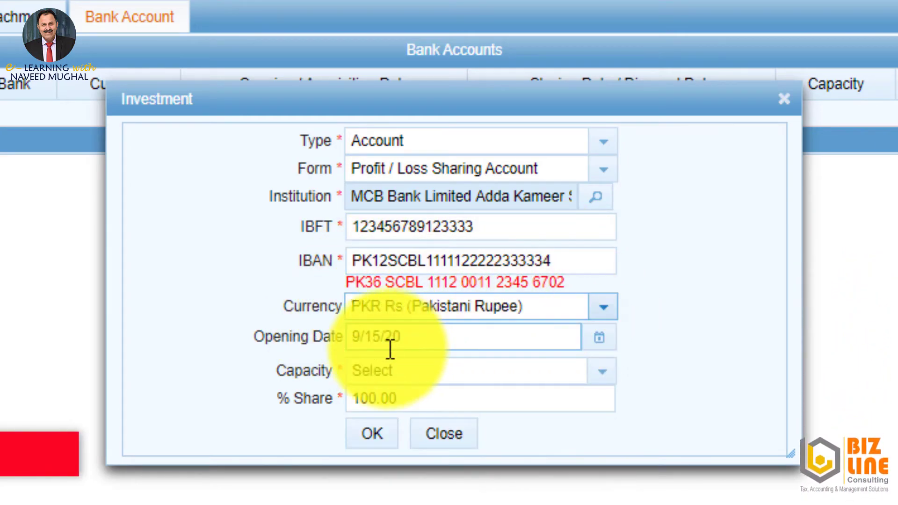
{"action": "left_click", "coordinate": [604, 372]}
{"action": "left_click", "coordinate": [603, 372]}
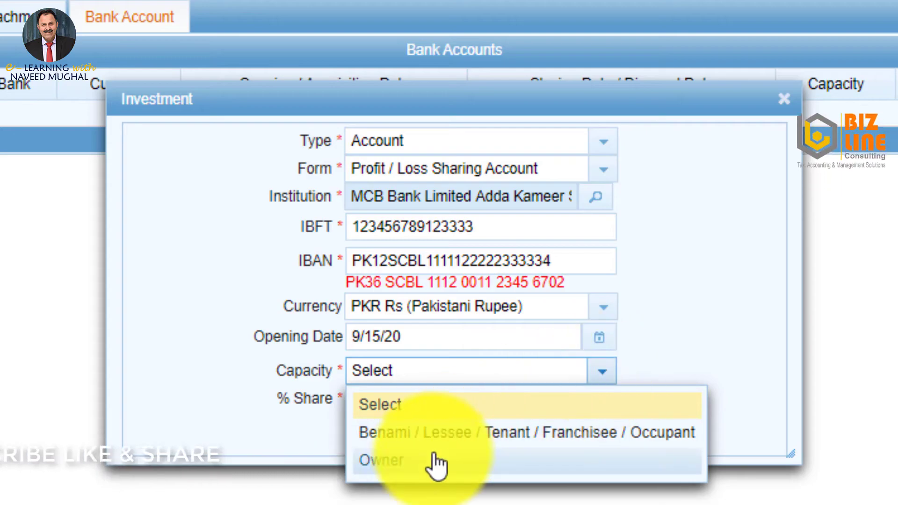
{"action": "left_click", "coordinate": [409, 459]}
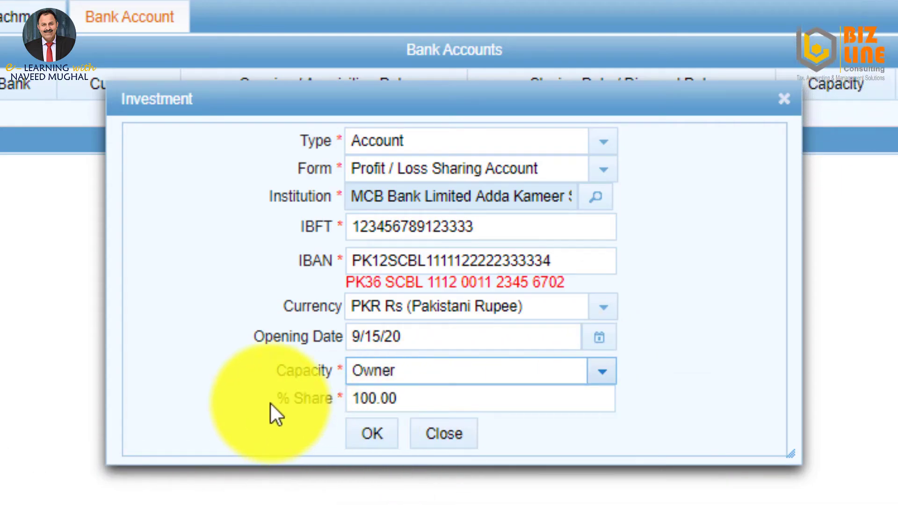
{"action": "left_click", "coordinate": [374, 438]}
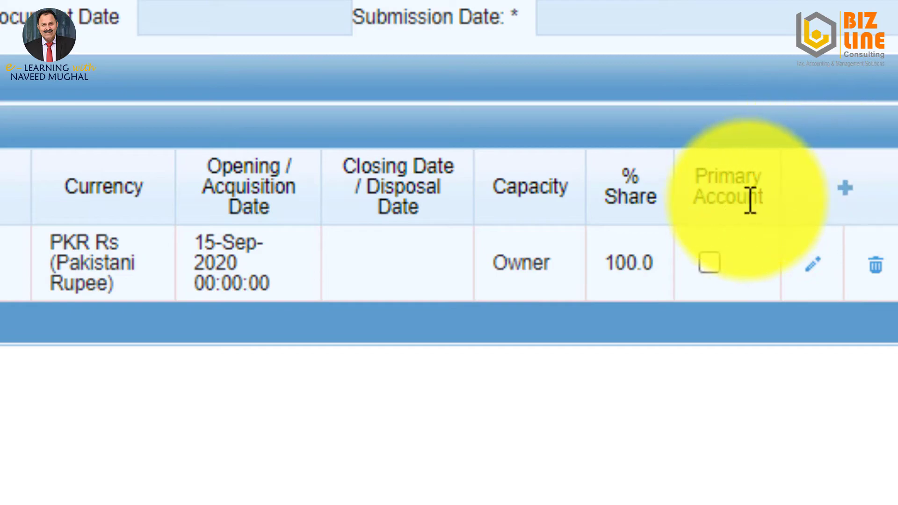
Mark the MCB bank account as the primary account and save the Form 181 modification.
{"action": "left_click", "coordinate": [709, 263]}
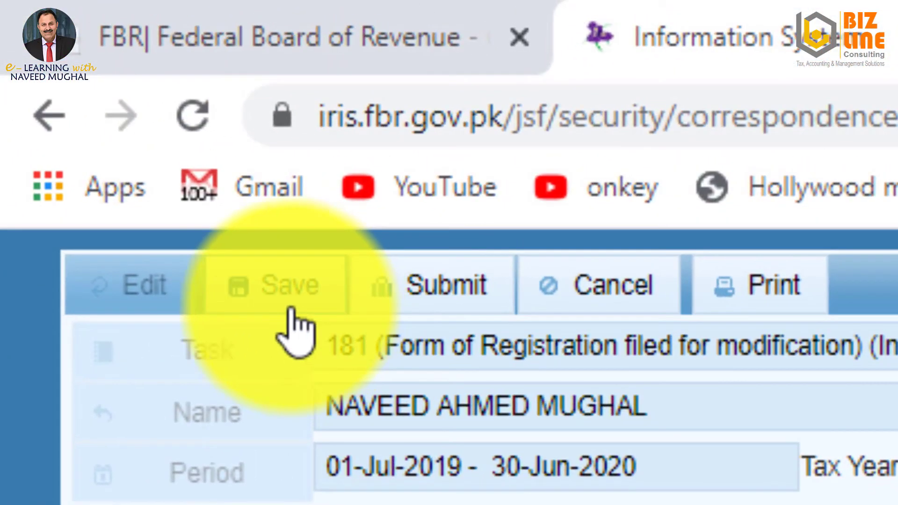
{"action": "left_click", "coordinate": [32, 211]}
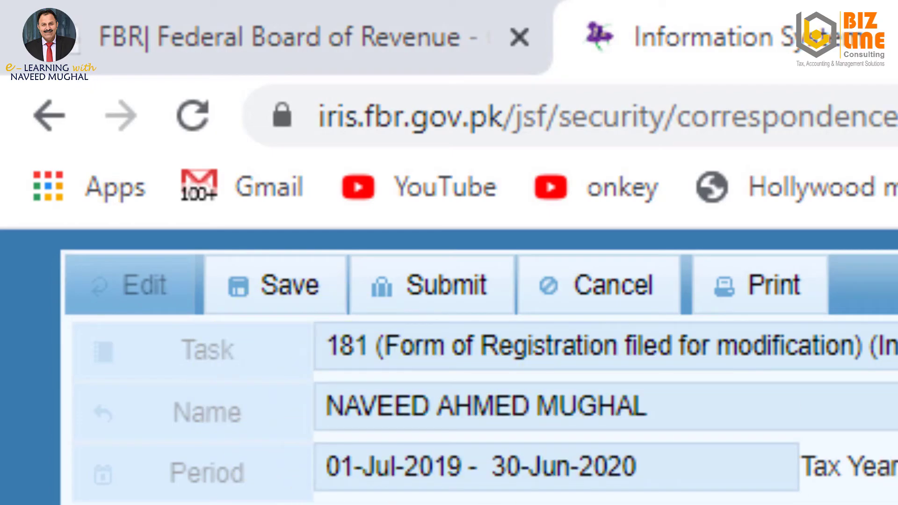
Submit the Form 181 modification for 01-Jul-2019 to 30-Jun-2020, confirming with Yes.
{"action": "left_click", "coordinate": [447, 286]}
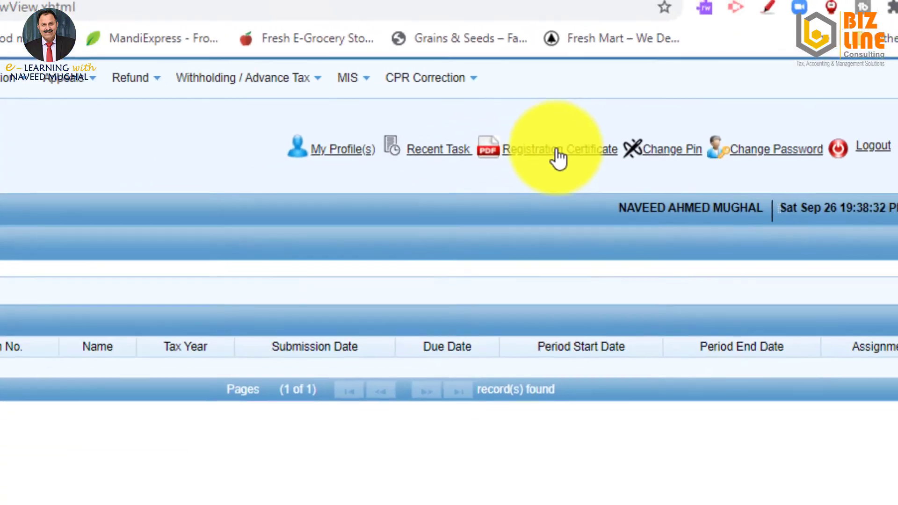
{"action": "left_click", "coordinate": [457, 185]}
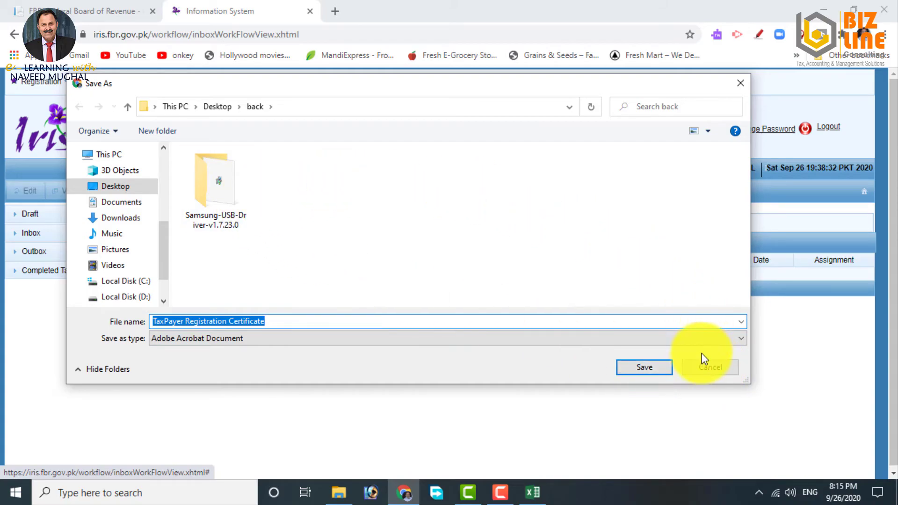
{"action": "left_click", "coordinate": [713, 366]}
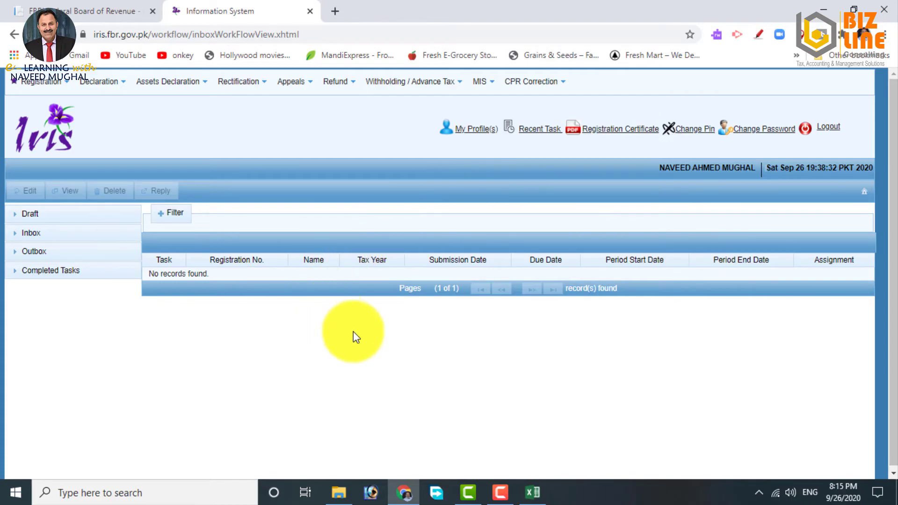